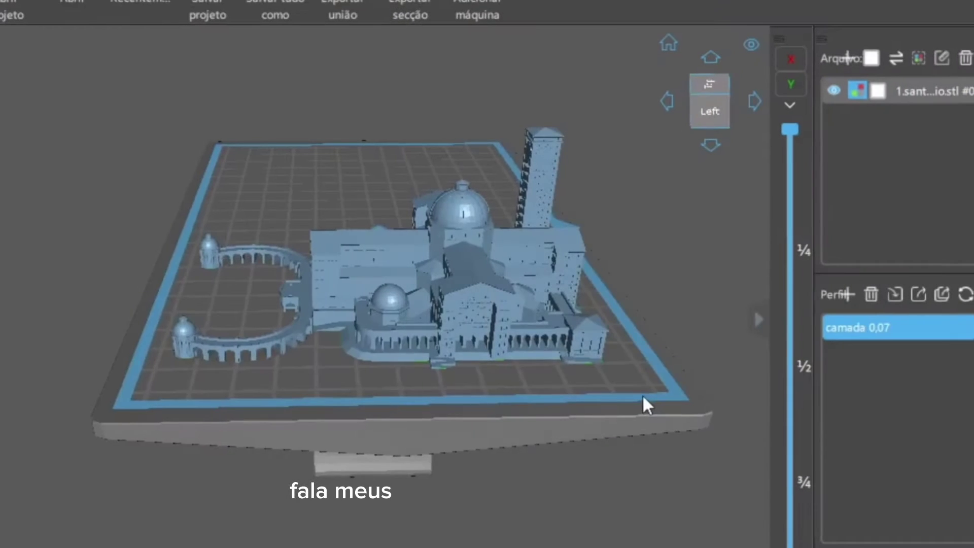
# Step: Examine the church model on the build plate from several angles, including its thin curved arcade up close
pyautogui.moveTo(642, 395); pyautogui.dragTo(435, 395, button='right')
pyautogui.moveTo(438, 404); pyautogui.dragTo(610, 387)
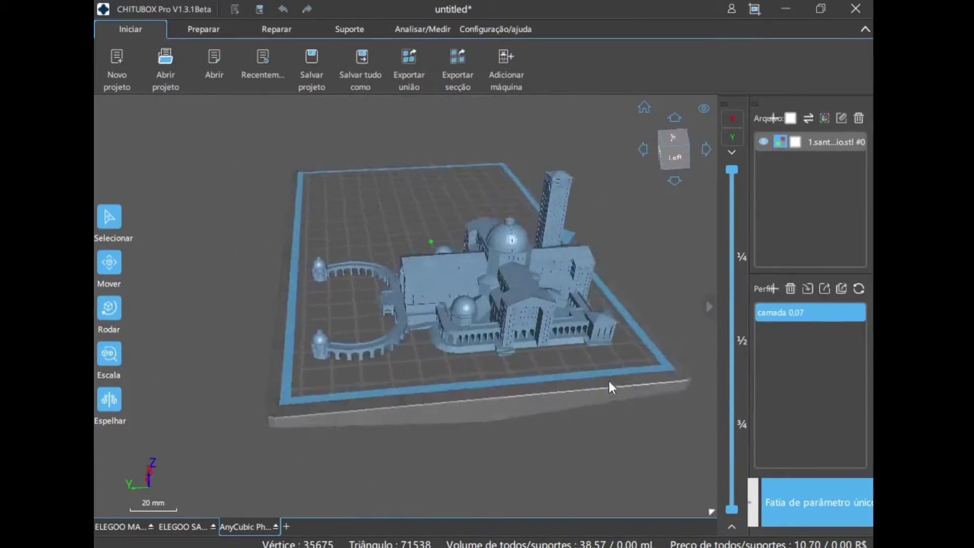
pyautogui.moveTo(608, 381); pyautogui.dragTo(591, 413, button='right')
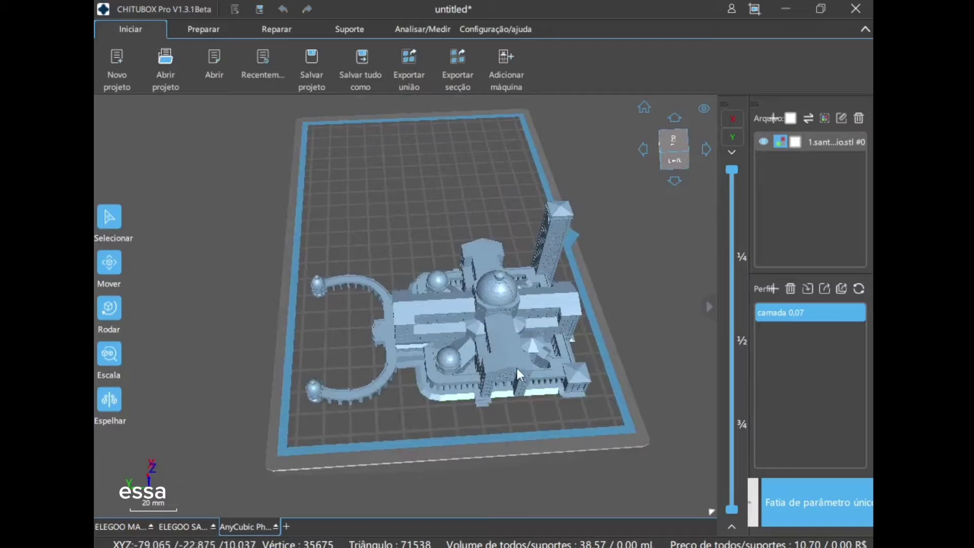
pyautogui.scroll(5, 516, 350)
pyautogui.scroll(-2, 527, 355)
pyautogui.moveTo(540, 451); pyautogui.dragTo(532, 422, button='right')
pyautogui.moveTo(533, 419); pyautogui.dragTo(541, 381)
pyautogui.moveTo(542, 381); pyautogui.dragTo(544, 409, button='right')
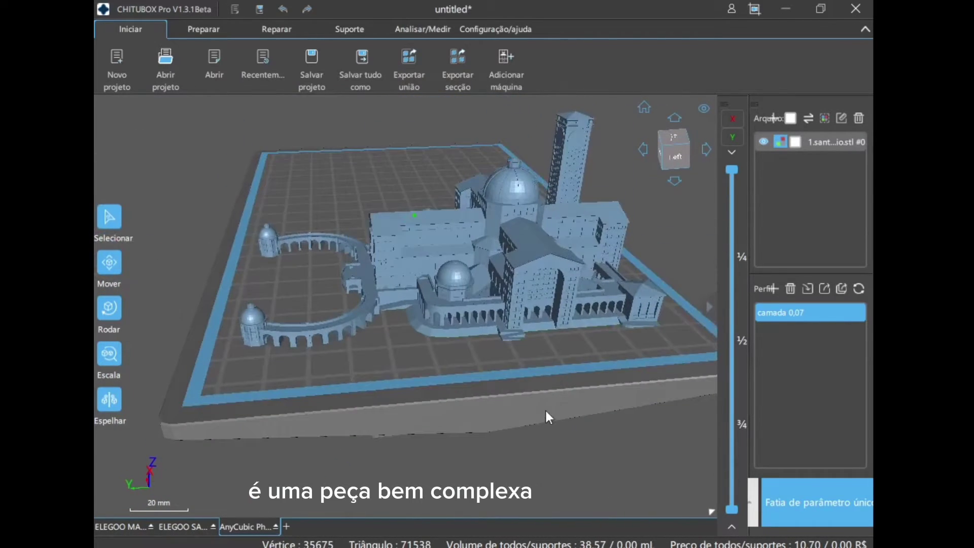
pyautogui.scroll(3, 355, 360)
pyautogui.moveTo(354, 360); pyautogui.dragTo(380, 348, button='right')
pyautogui.moveTo(383, 353); pyautogui.dragTo(222, 215)
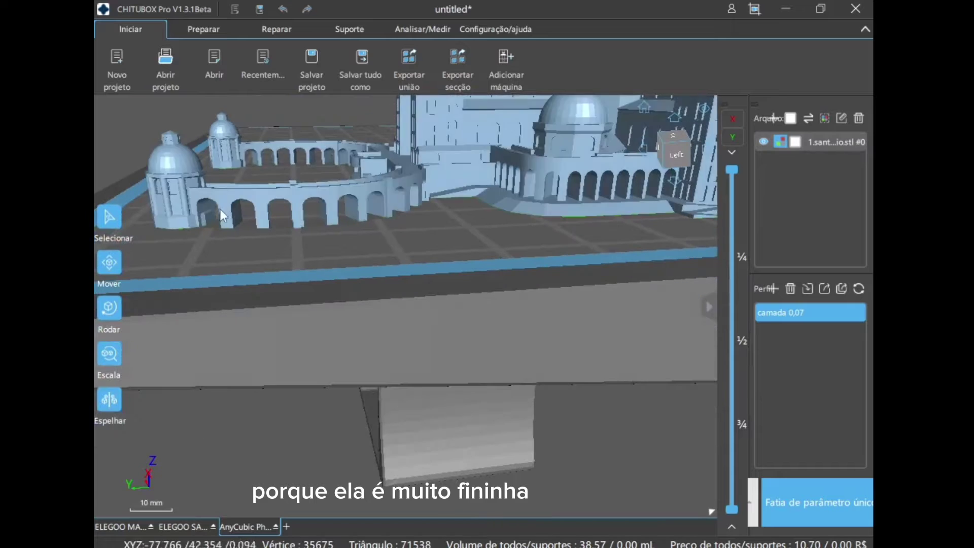
pyautogui.scroll(-5, 320, 215)
pyautogui.moveTo(388, 233); pyautogui.dragTo(403, 276, button='right')
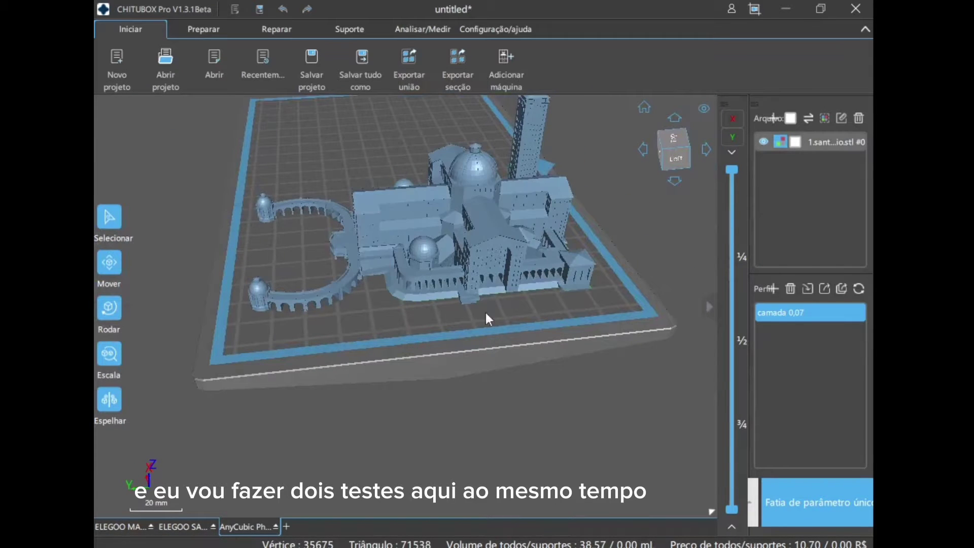
pyautogui.moveTo(480, 339); pyautogui.dragTo(475, 329)
pyautogui.moveTo(474, 326); pyautogui.dragTo(471, 336, button='right')
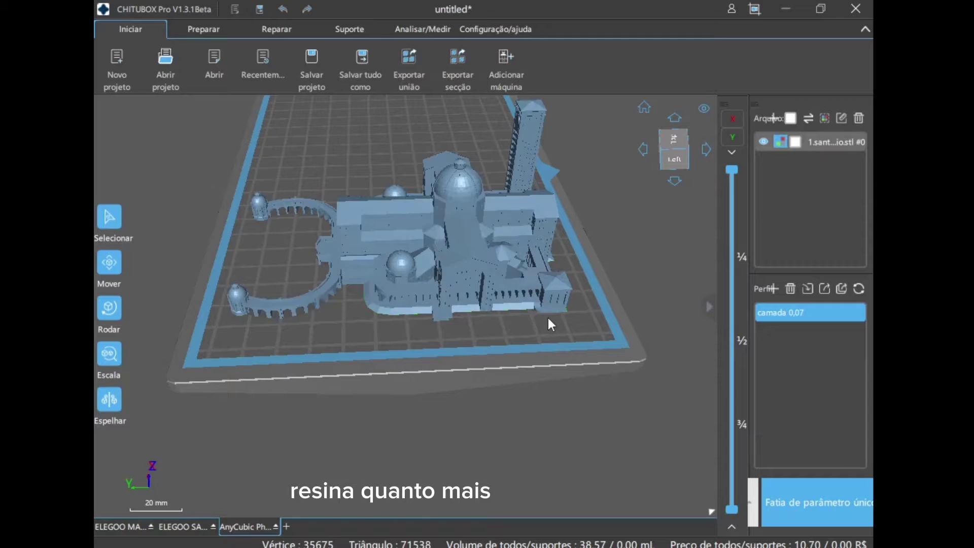
pyautogui.scroll(3, 496, 276)
pyautogui.scroll(3, 561, 354)
pyautogui.scroll(-5, 560, 341)
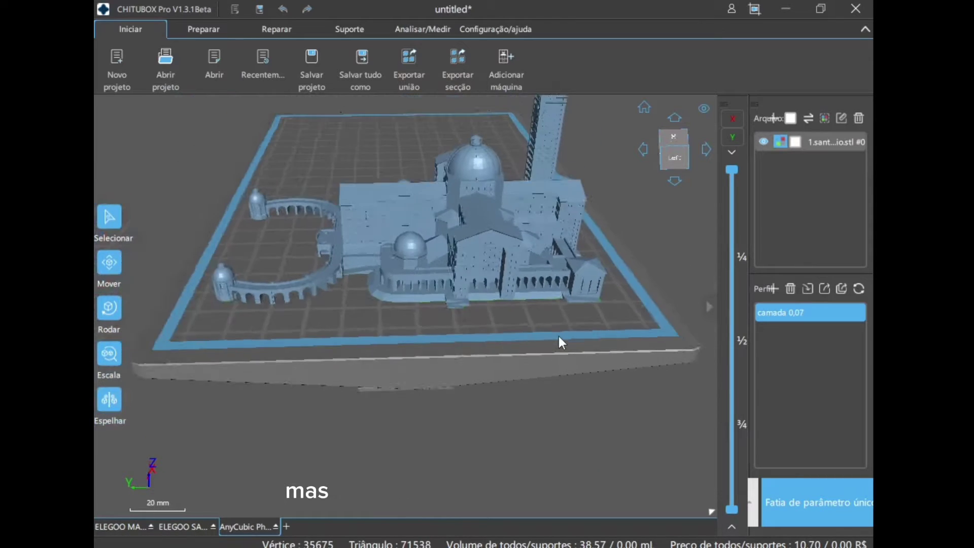
pyautogui.moveTo(593, 311); pyautogui.dragTo(583, 343)
pyautogui.moveTo(581, 336); pyautogui.dragTo(581, 321, button='right')
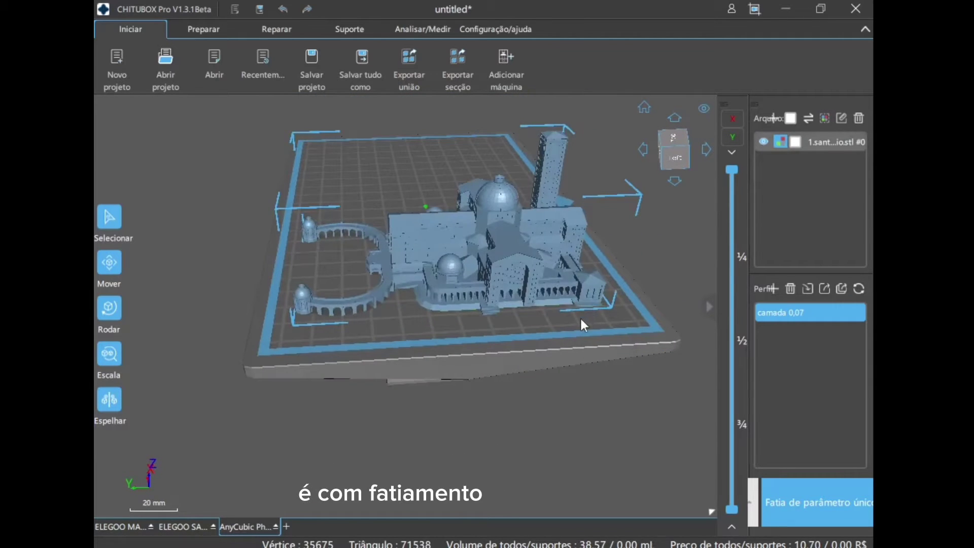
# Step: Select the church model and check its dimensions and scale percentages
pyautogui.moveTo(522, 263); pyautogui.dragTo(526, 264)
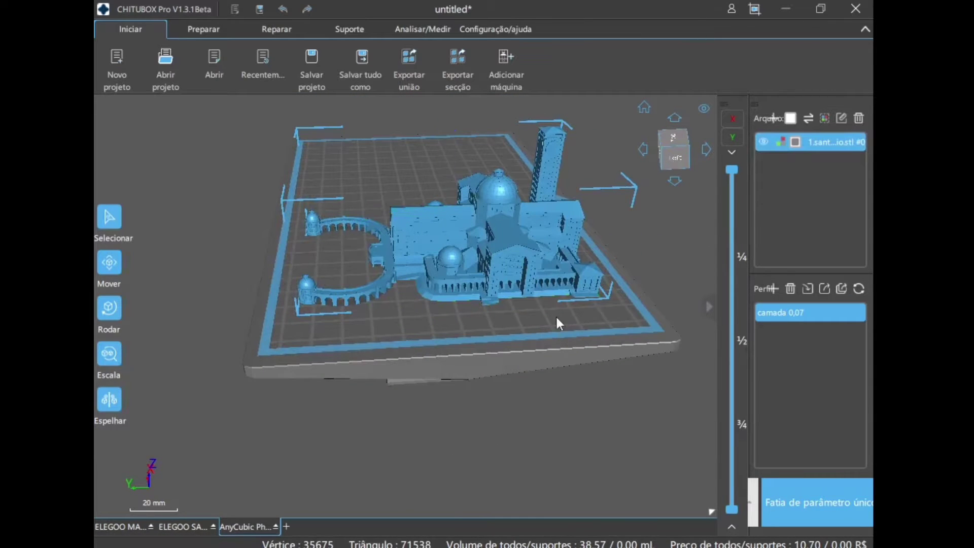
pyautogui.moveTo(539, 330); pyautogui.dragTo(499, 339)
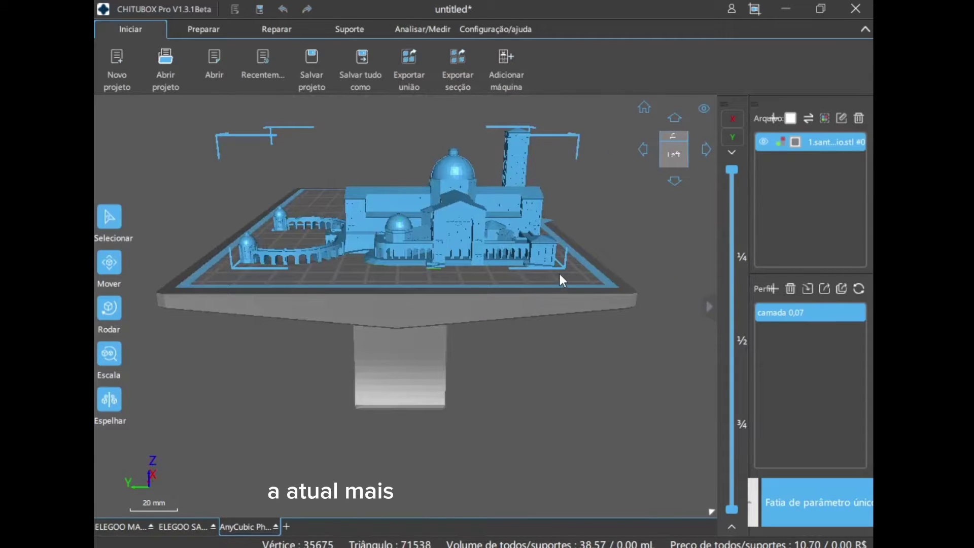
pyautogui.moveTo(562, 280); pyautogui.dragTo(572, 313)
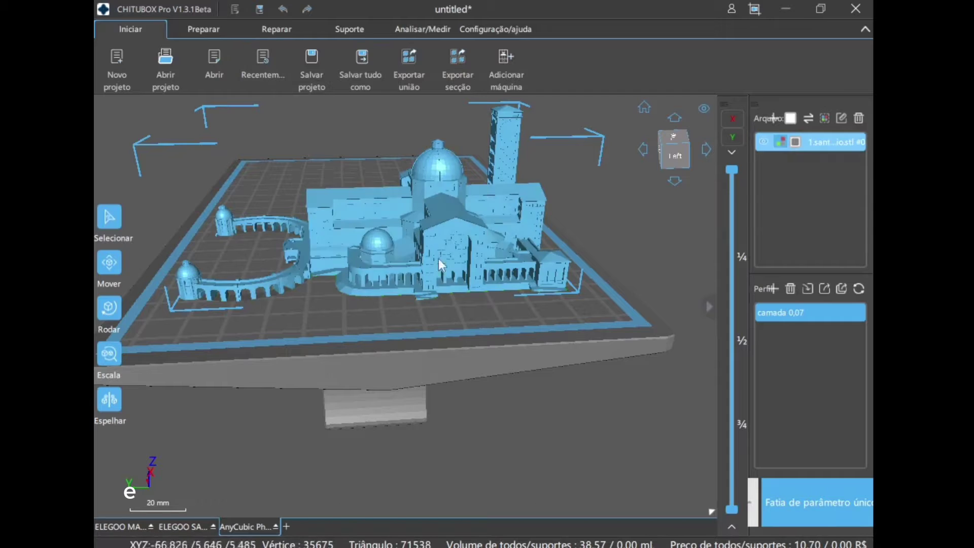
pyautogui.moveTo(471, 280); pyautogui.dragTo(363, 289)
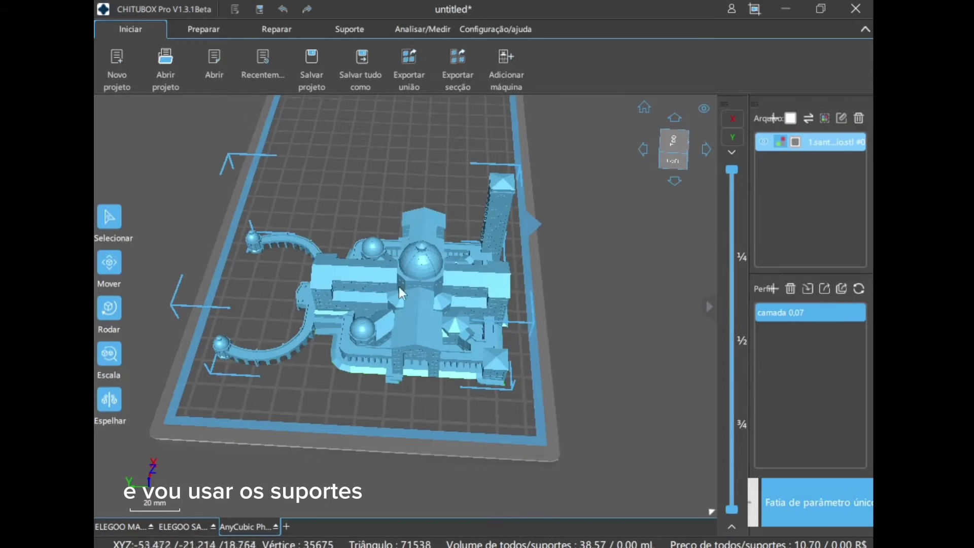
pyautogui.moveTo(517, 380); pyautogui.dragTo(431, 391)
pyautogui.scroll(3, 435, 348)
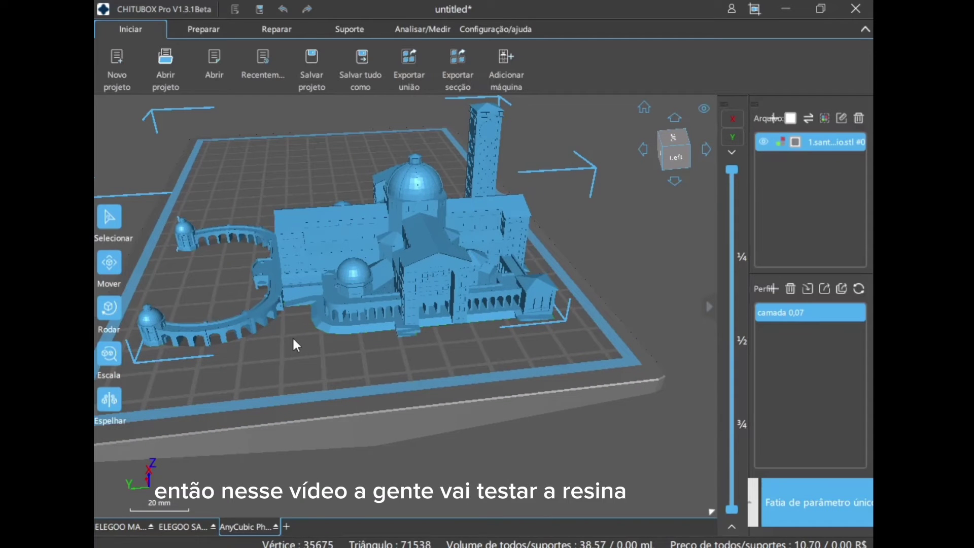
pyautogui.moveTo(475, 363); pyautogui.dragTo(253, 388)
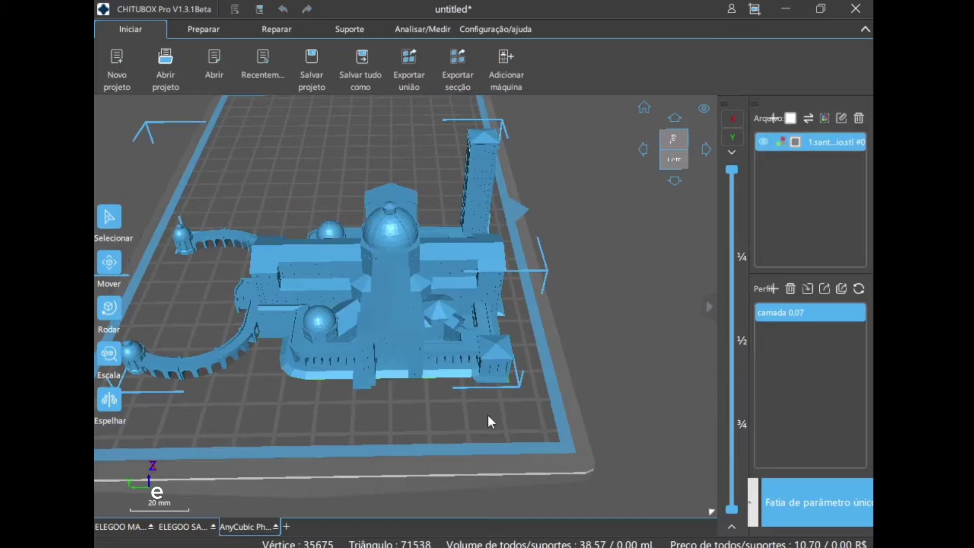
pyautogui.moveTo(491, 420); pyautogui.dragTo(482, 373)
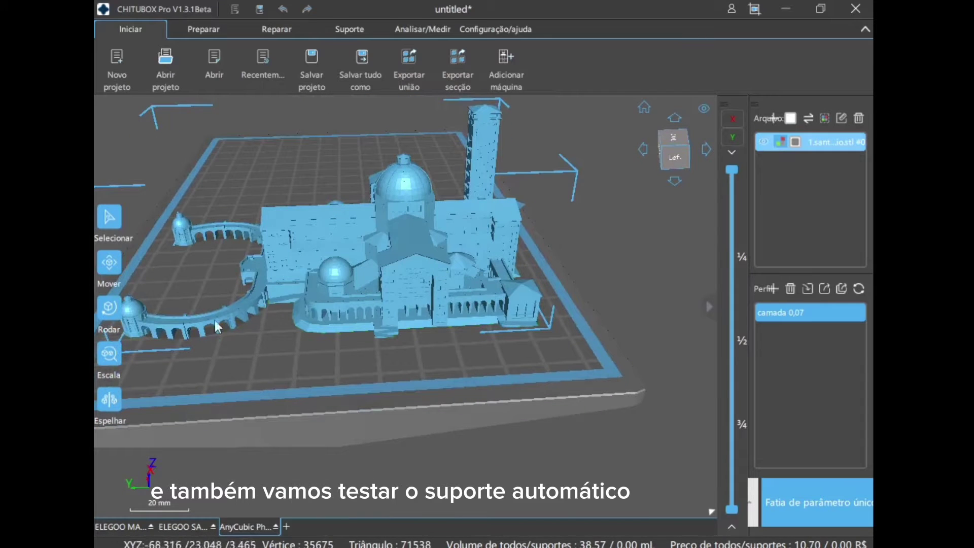
pyautogui.click(109, 353)
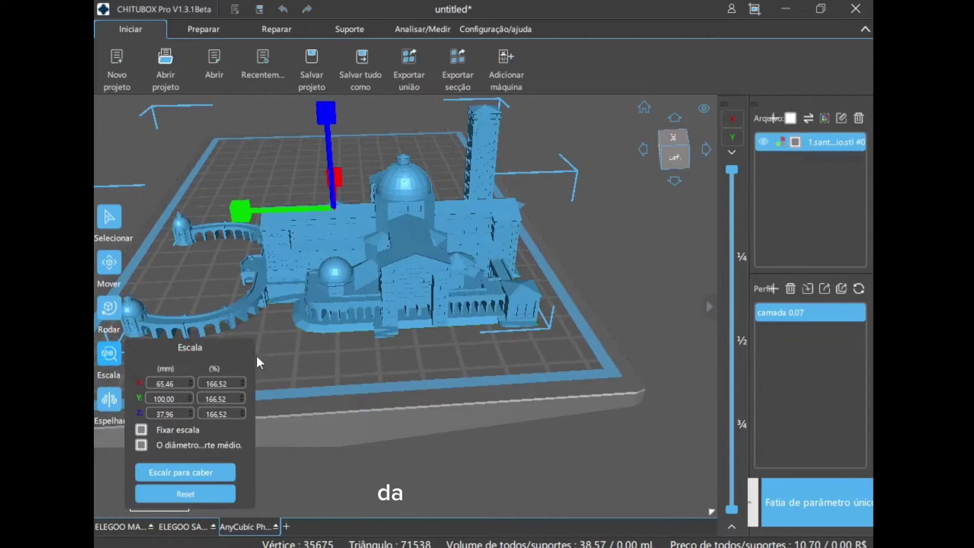
pyautogui.click(384, 371)
# Step: Tilt the church model 12° about the X axis so the arcade end rises off the build plate
pyautogui.moveTo(457, 376); pyautogui.dragTo(477, 345, button='right')
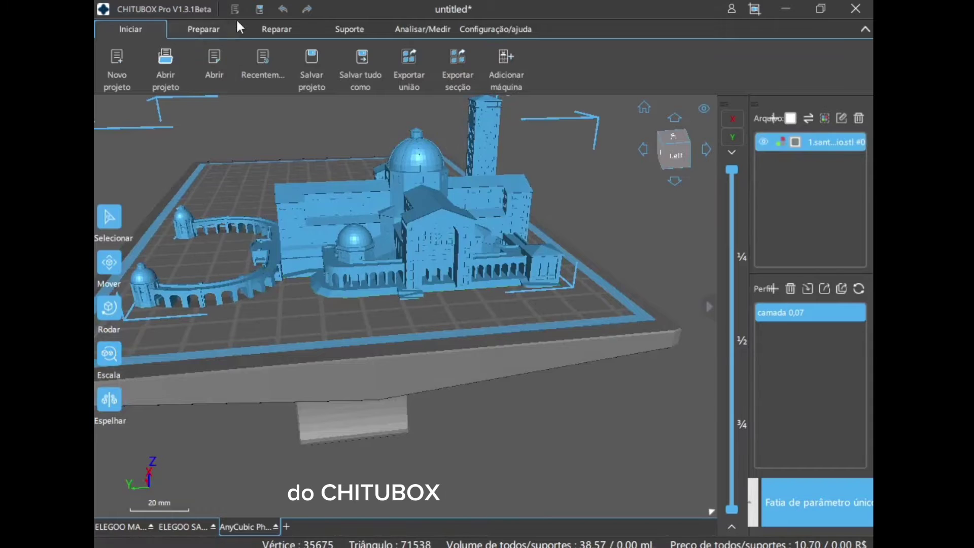
pyautogui.moveTo(453, 286); pyautogui.dragTo(445, 348)
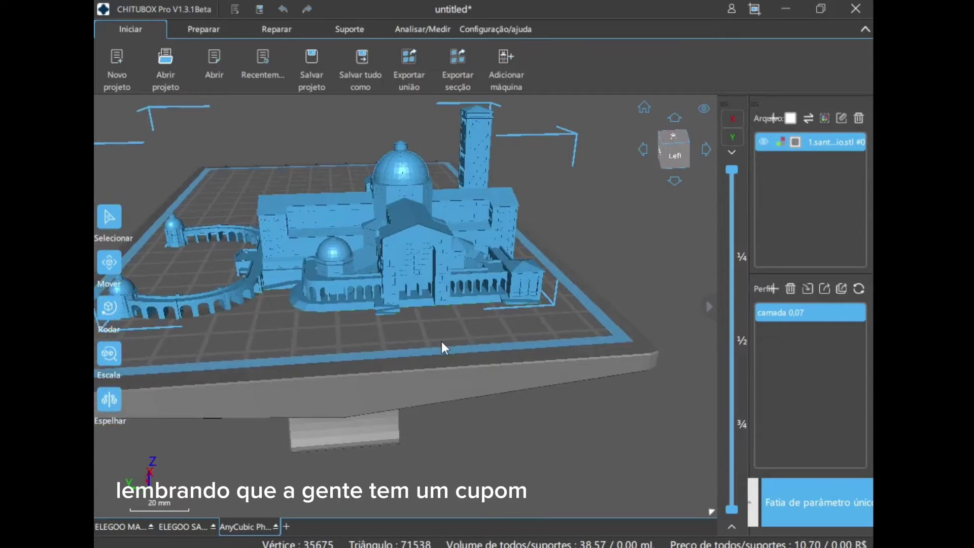
pyautogui.doubleClick(414, 237)
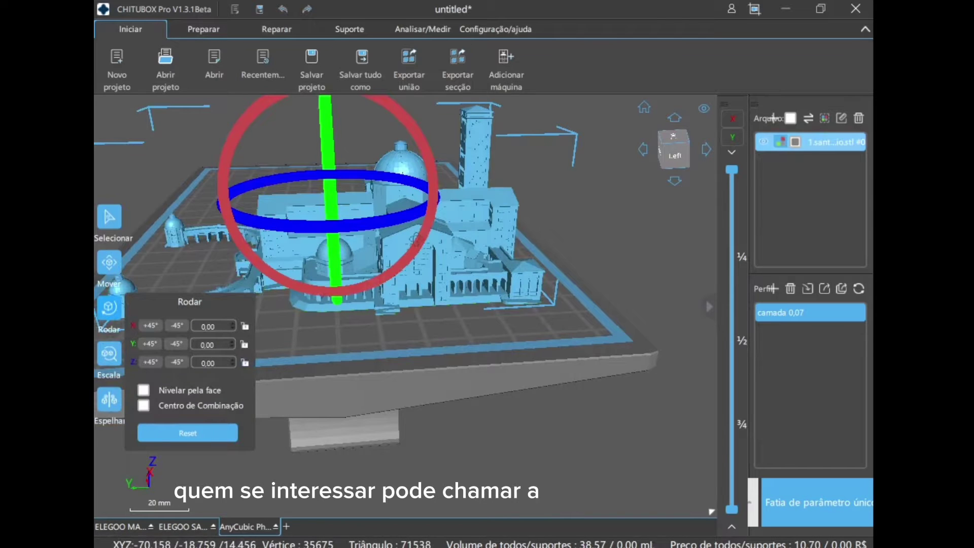
pyautogui.moveTo(420, 134); pyautogui.dragTo(443, 156)
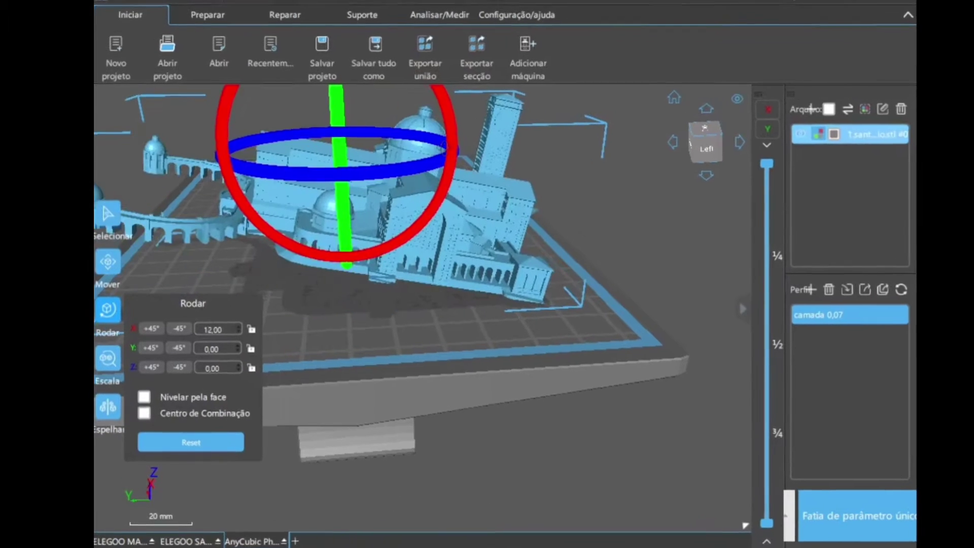
pyautogui.click(409, 324)
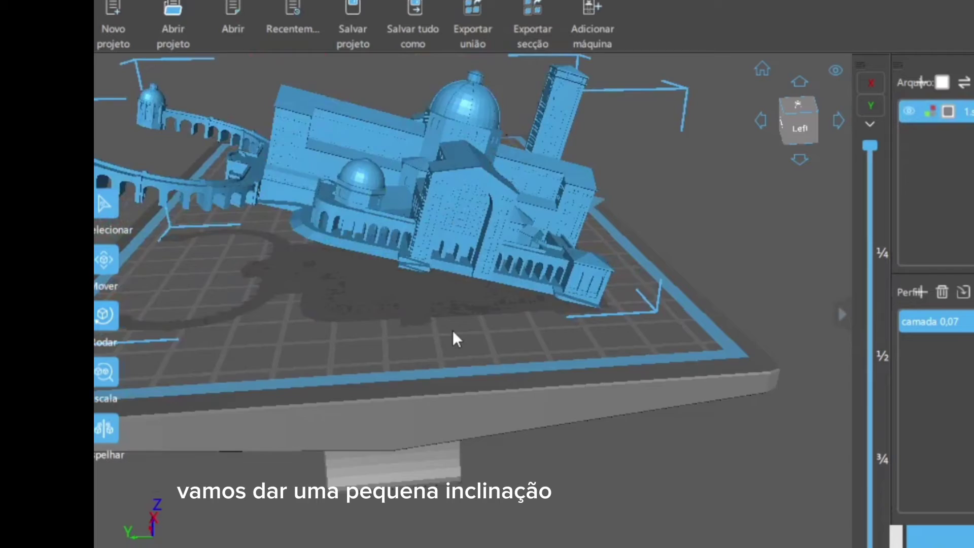
pyautogui.moveTo(409, 323); pyautogui.dragTo(395, 360, button='right')
pyautogui.moveTo(439, 319); pyautogui.dragTo(455, 324)
pyautogui.click(625, 355)
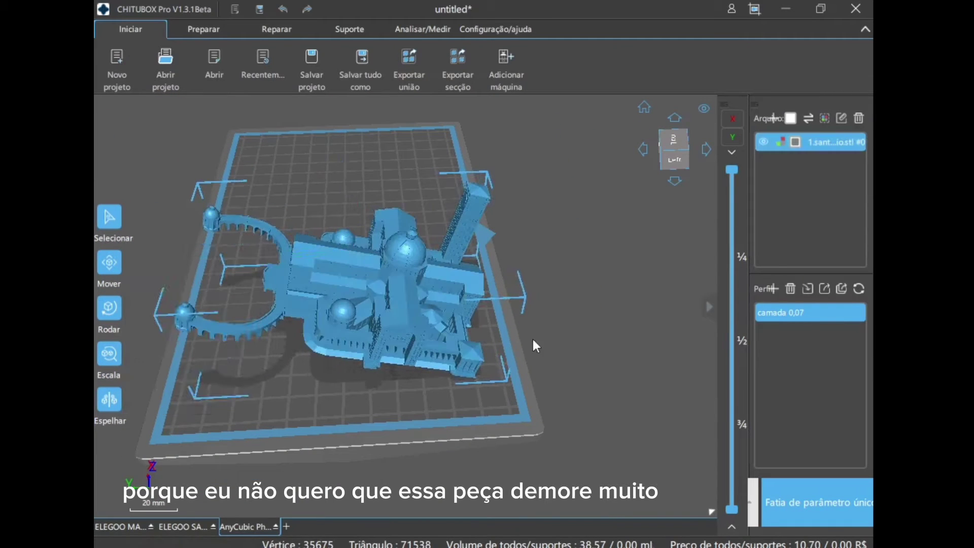
# Step: Add Normal automatic supports to the tilted church model using the Middle support preset
pyautogui.moveTo(533, 340); pyautogui.dragTo(557, 330, button='right')
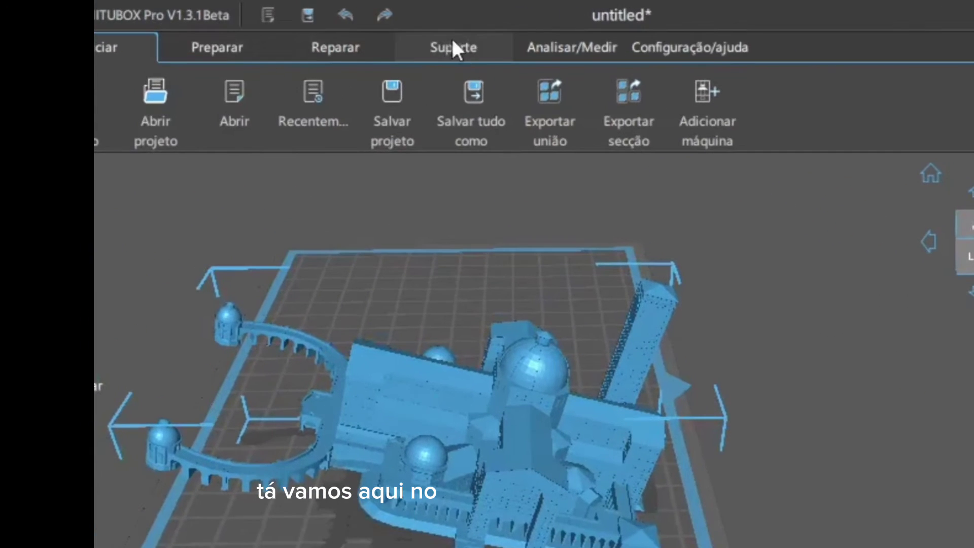
pyautogui.click(453, 43)
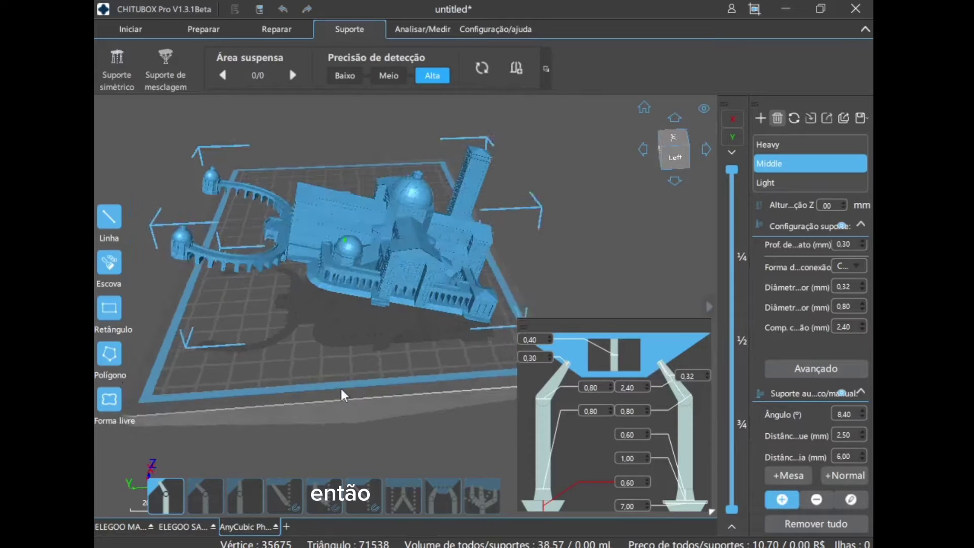
pyautogui.moveTo(343, 389); pyautogui.dragTo(325, 397, button='right')
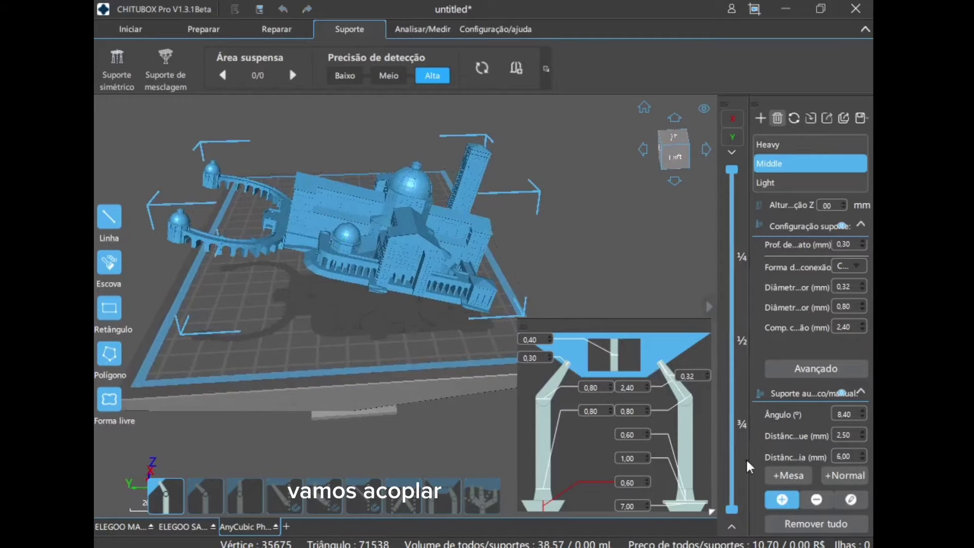
pyautogui.click(850, 477)
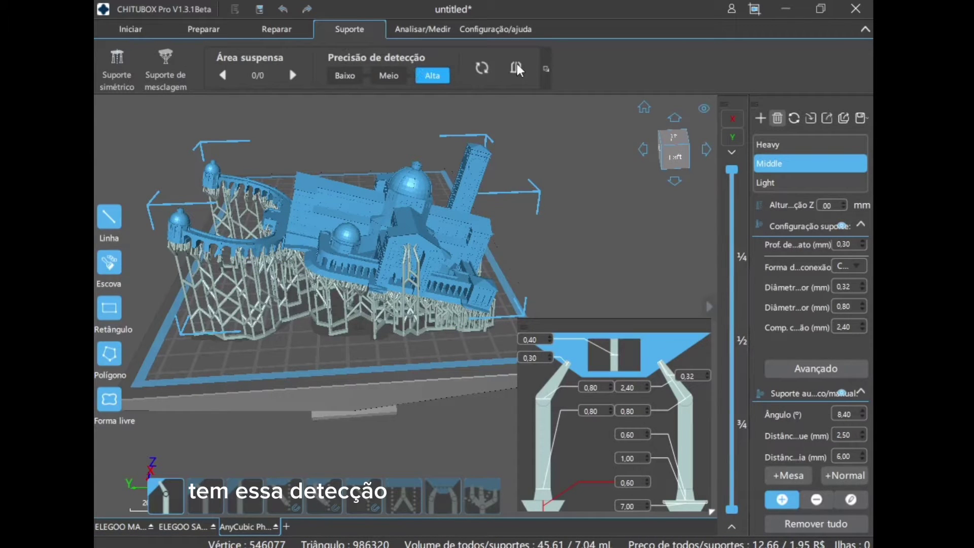
# Step: Detect unsupported areas at high precision and add supports there, keeping the current supports, and check the underside
pyautogui.click(517, 71)
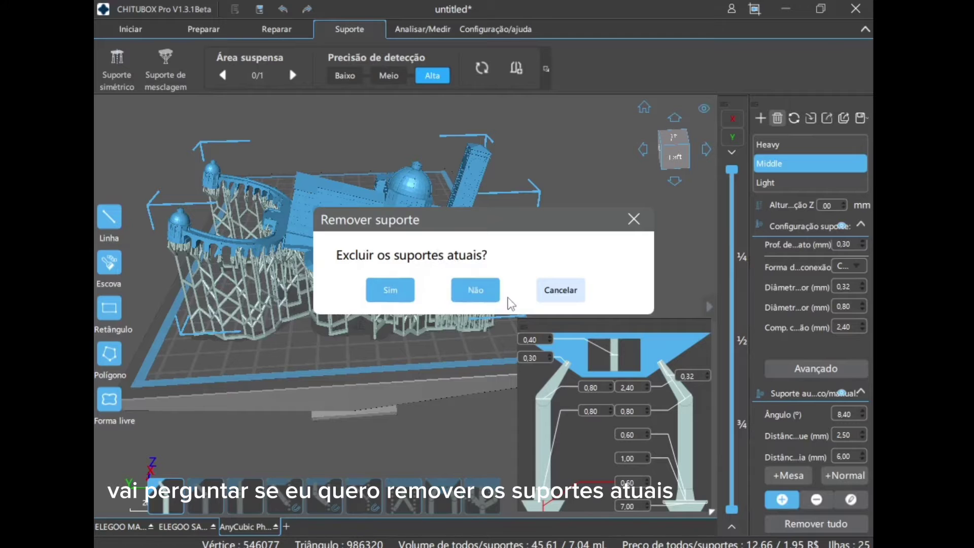
pyautogui.click(484, 292)
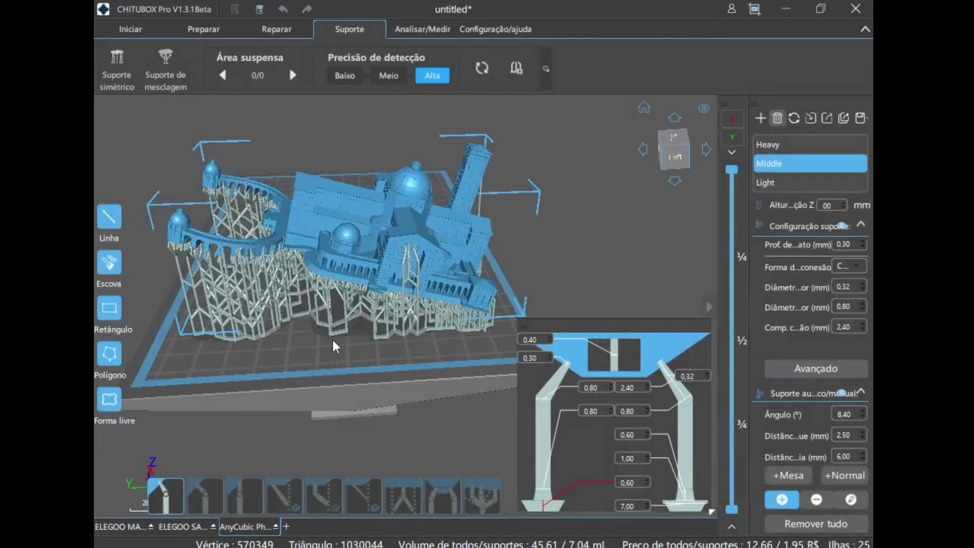
pyautogui.moveTo(332, 341); pyautogui.dragTo(330, 168, button='right')
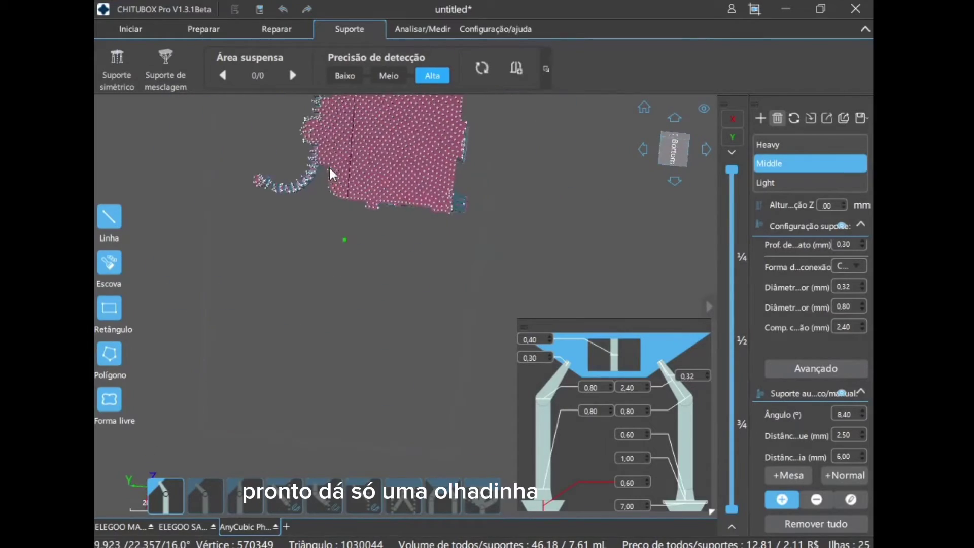
pyautogui.moveTo(330, 173); pyautogui.dragTo(281, 229)
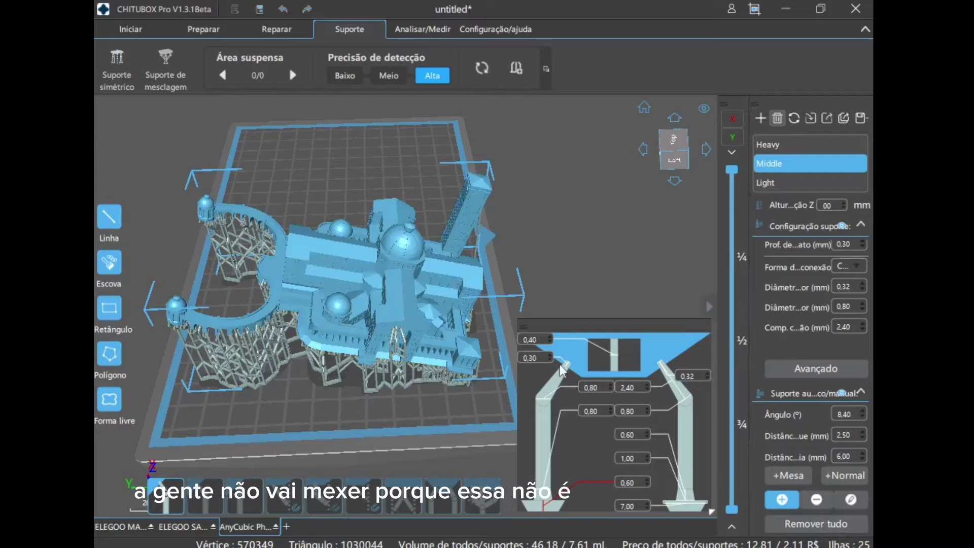
# Step: Slice the supported model with the camada 0,07 profile using single-parameter slicing
pyautogui.click(129, 29)
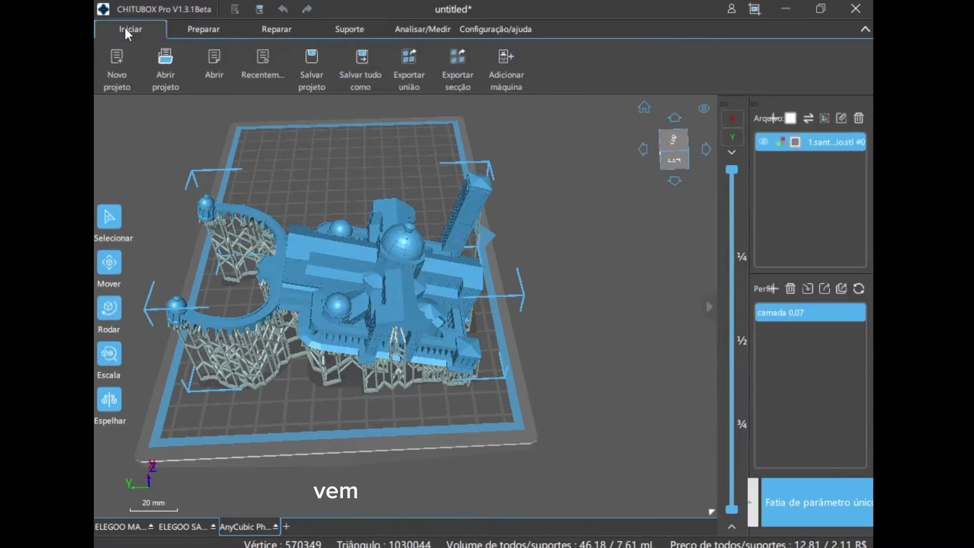
pyautogui.click(817, 502)
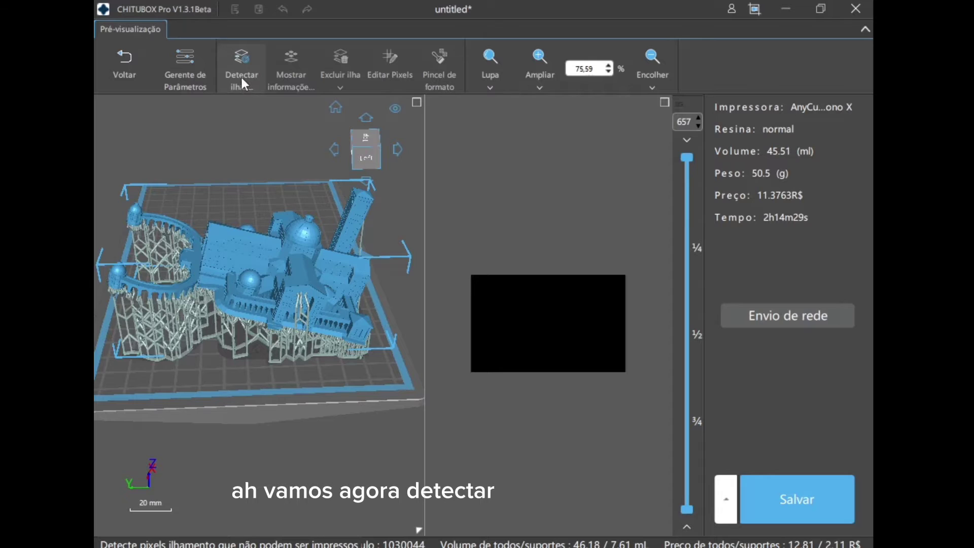
# Step: Run island detection on the sliced layers and select layer 355 in the island list
pyautogui.click(241, 80)
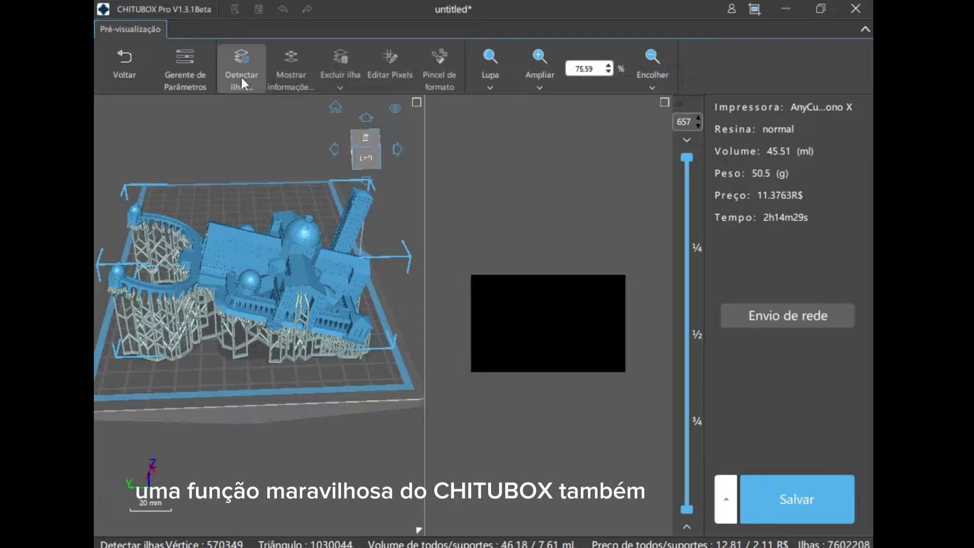
pyautogui.click(246, 72)
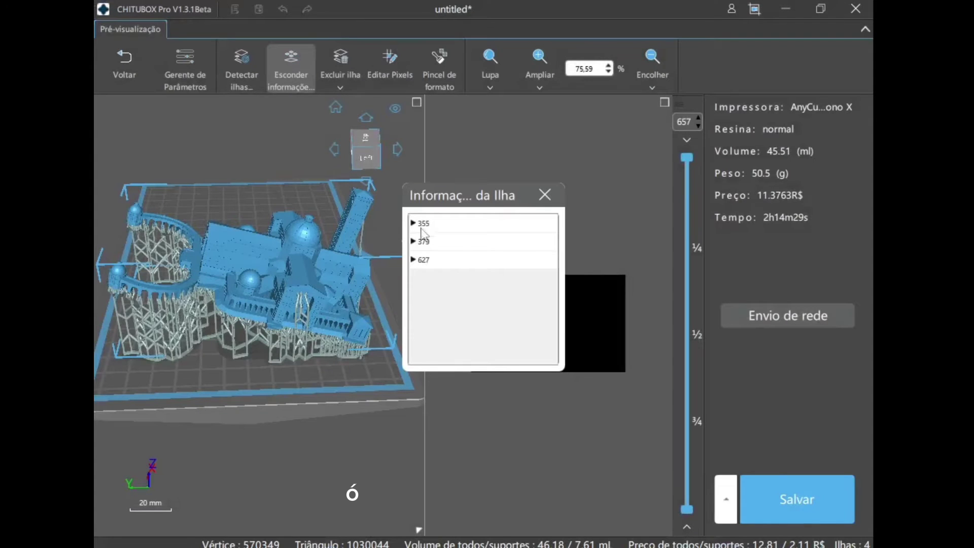
pyautogui.click(424, 226)
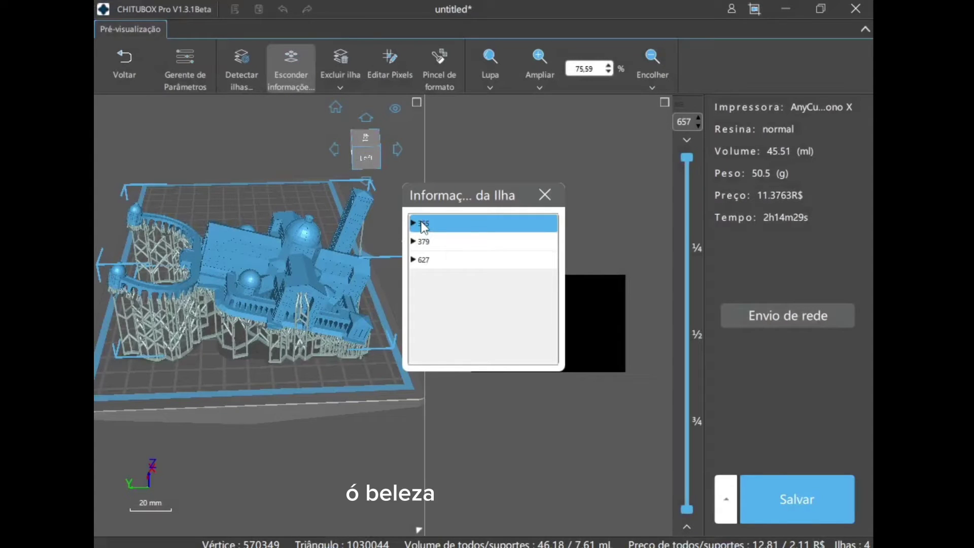
# Step: Expand layer 355 in the island list, display its island at x: 667, y: 830, and go through the entries for layers 379 and 627
pyautogui.doubleClick(429, 223)
pyautogui.click(436, 241)
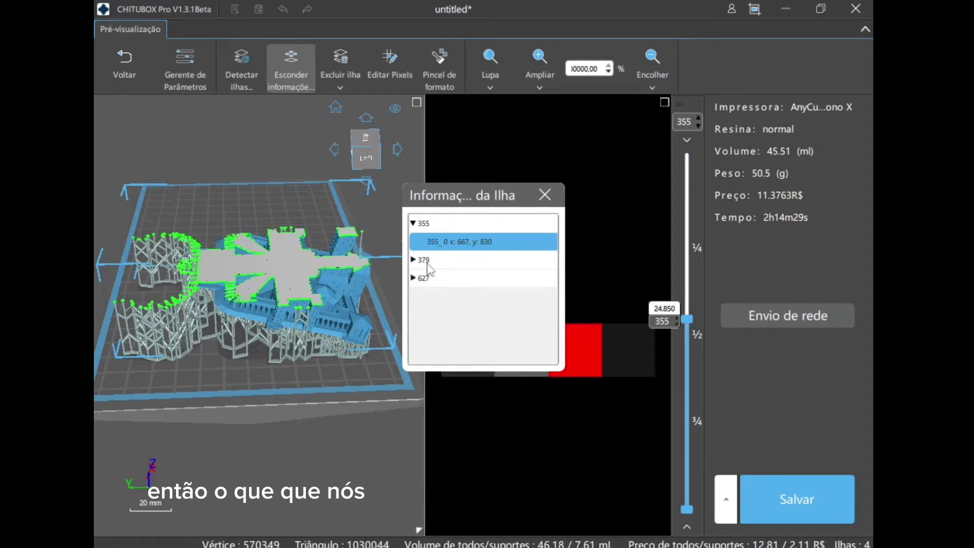
pyautogui.click(426, 261)
pyautogui.click(430, 278)
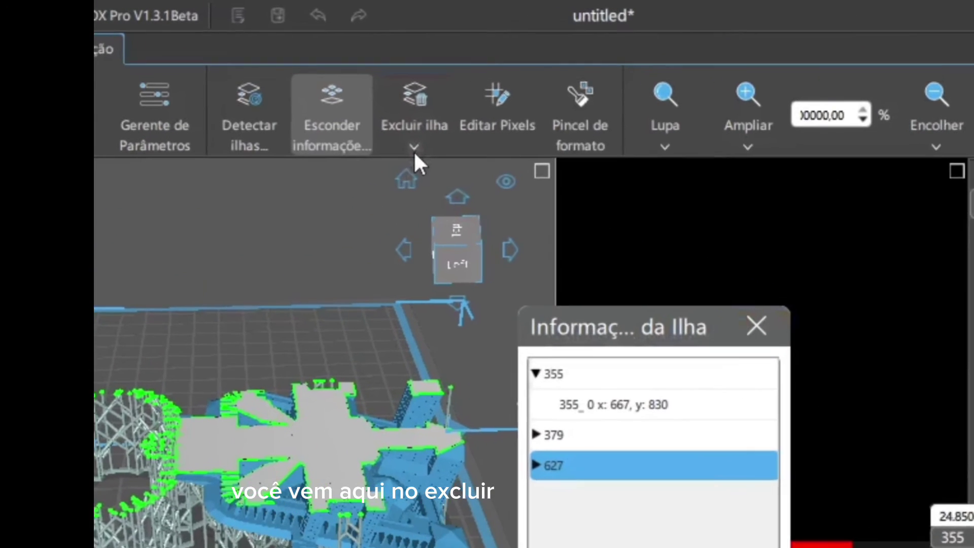
# Step: Delete the islands on all layers (Todas as camadas) and recheck the listed islands for layers 355, 379 and 627
pyautogui.click(415, 149)
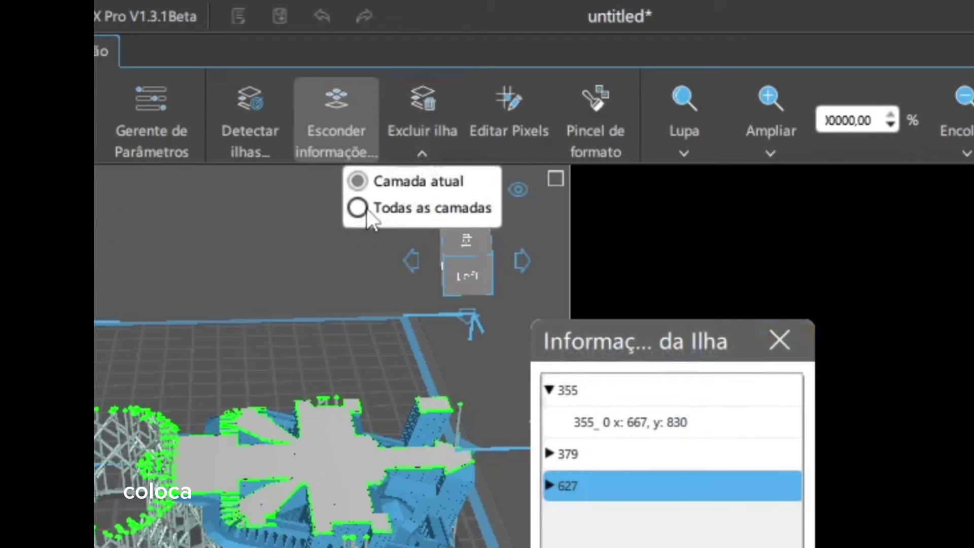
pyautogui.click(357, 208)
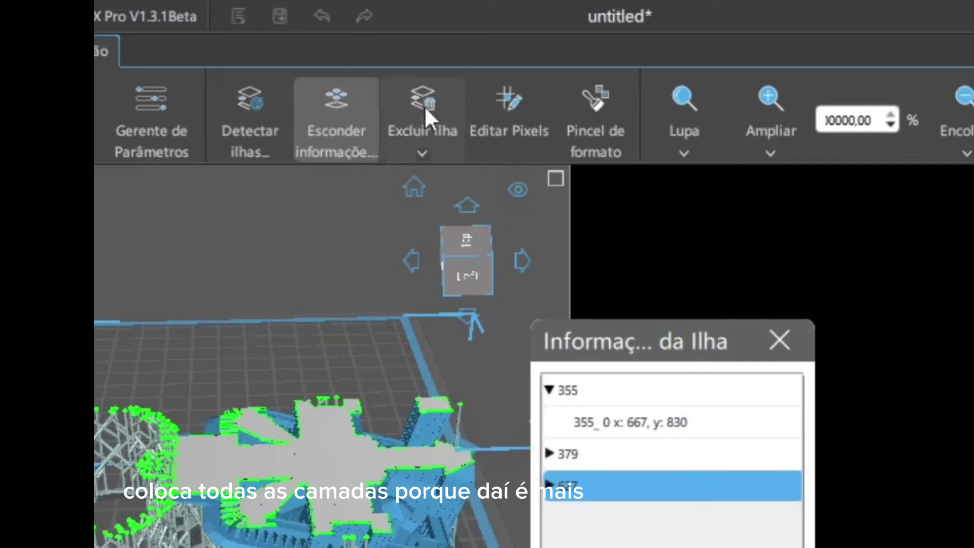
pyautogui.click(616, 422)
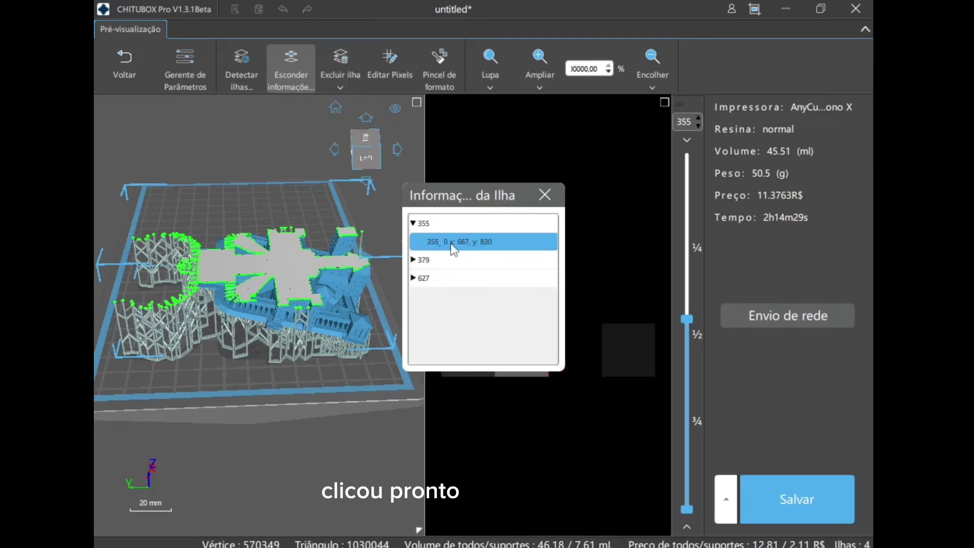
pyautogui.click(438, 224)
pyautogui.click(439, 260)
pyautogui.click(428, 278)
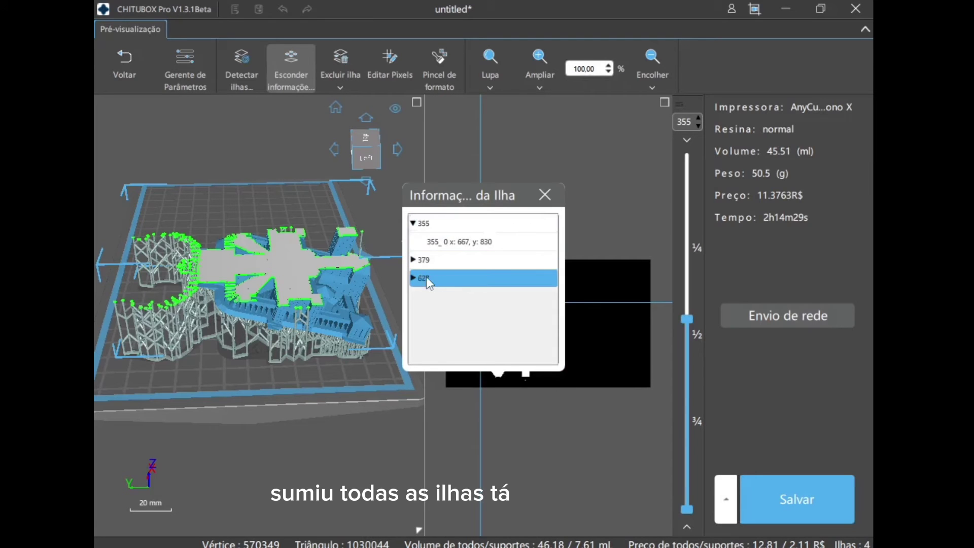
# Step: Save the sliced file to the desktop (Área de Trabalho) as santuario_2023_0511_1036 in the AnyCubic_plugin (*.pwmx) format
pyautogui.click(814, 501)
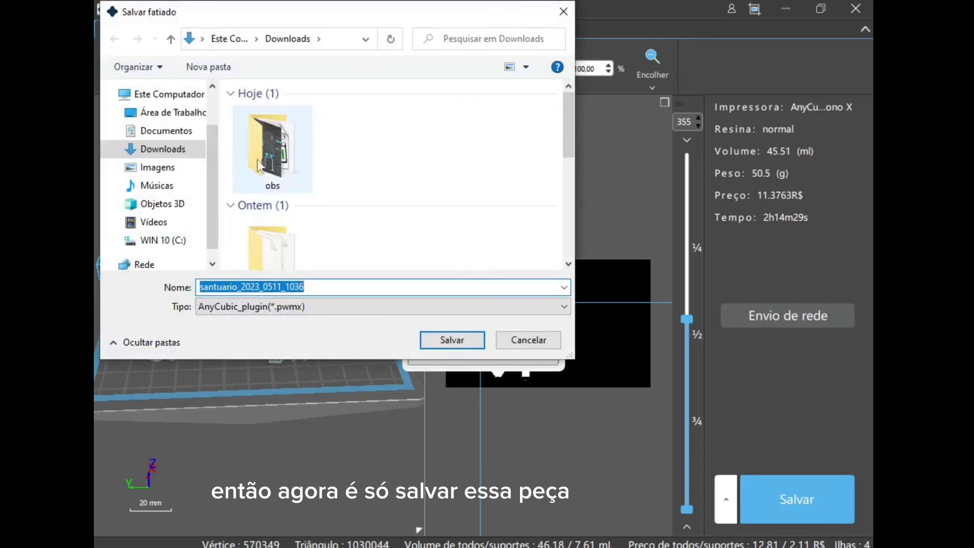
pyautogui.click(178, 116)
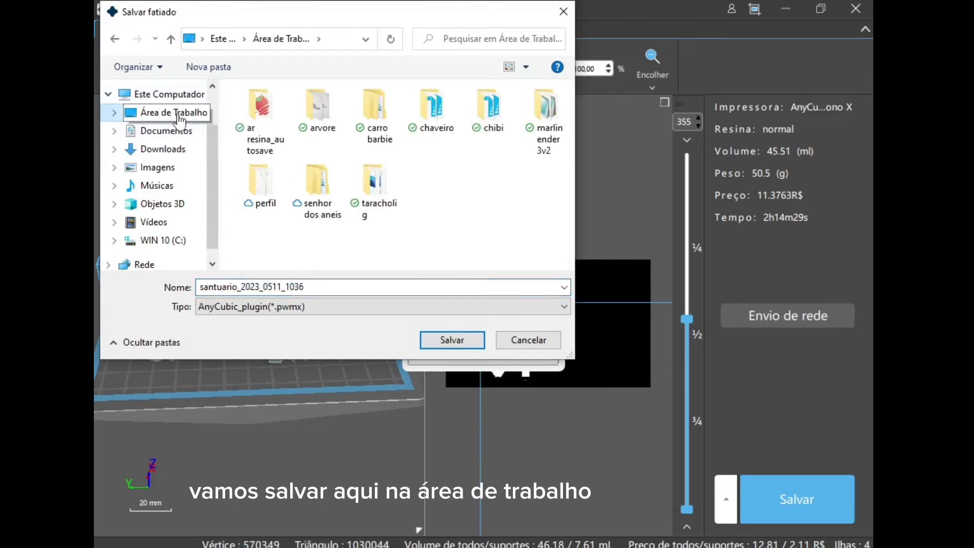
pyautogui.click(452, 340)
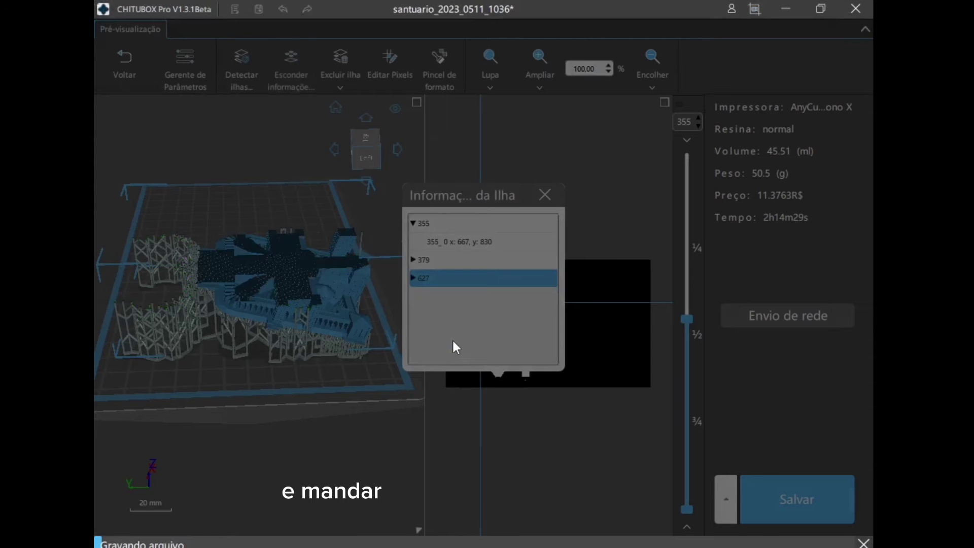